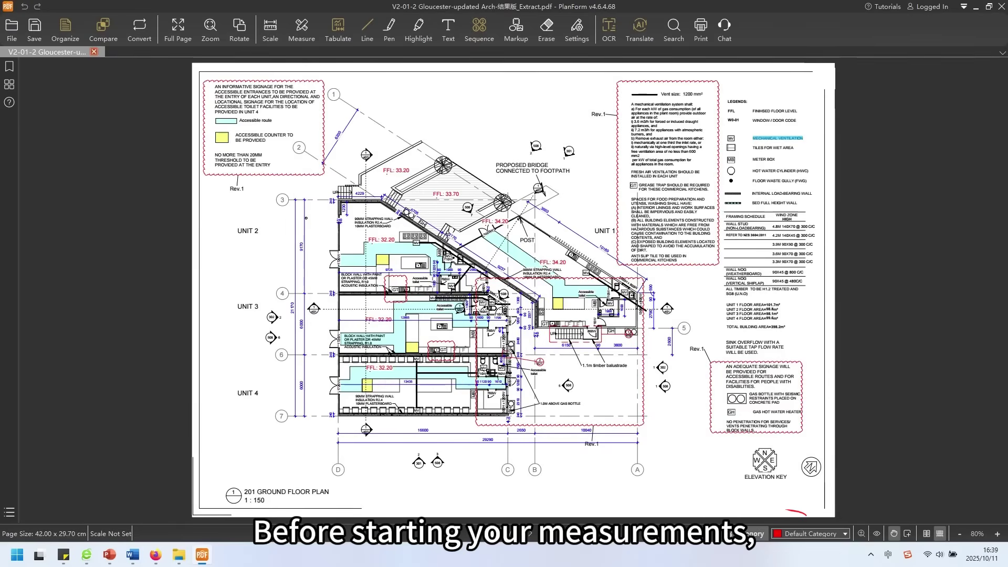
Step: Create the seven pasted 201GFLP categories, such as VENT and METER BOX, at once
left_click(481, 177)
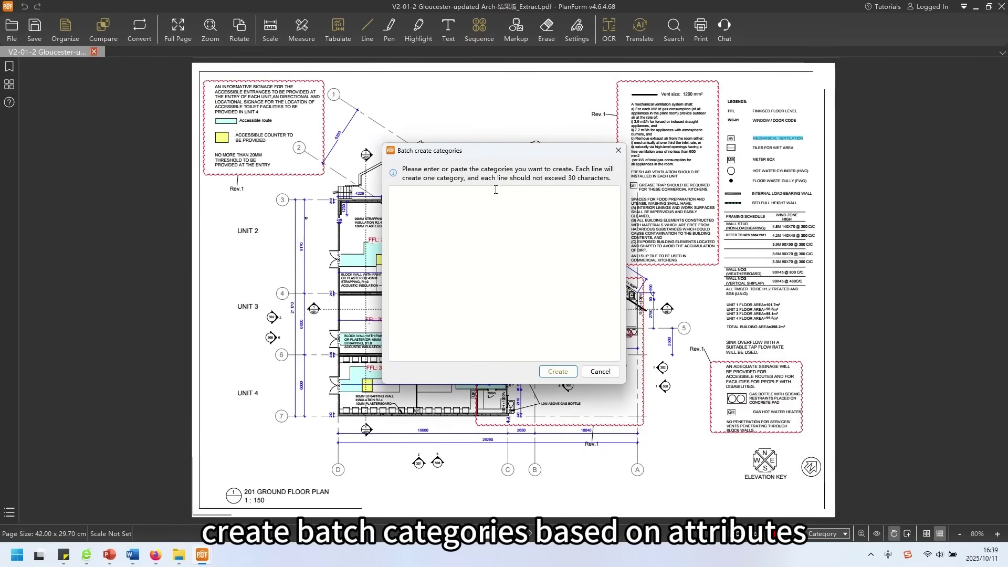
type("201GFLP-WALL-240mm201GFLP-WALL-140mm 201GFLP-VENT 201GFLP-Accessible route 201GFLP-Accessible toilet 201GFLP-METER BOX 201GFLP-MECHANICAL VENTILATION")
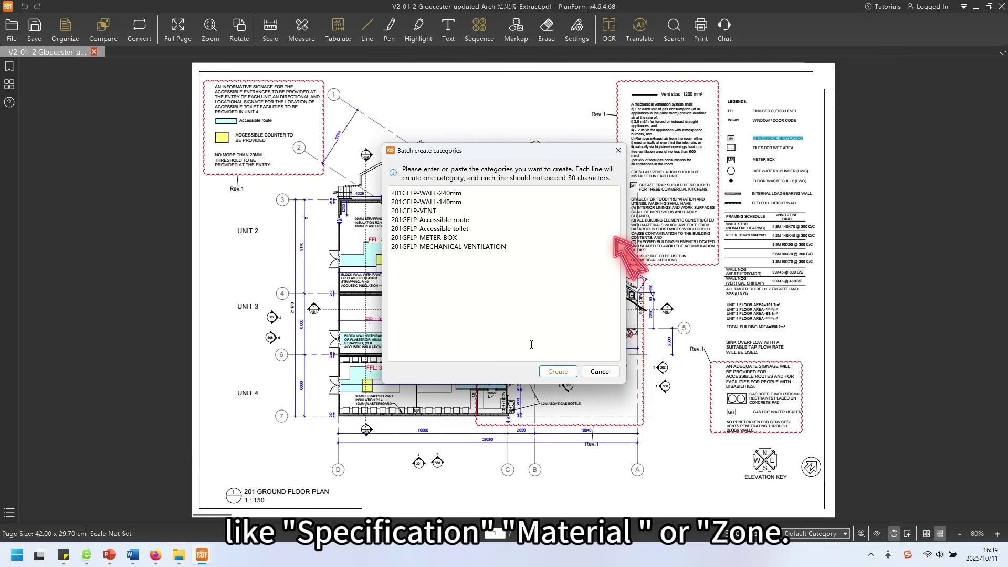
left_click(562, 375)
Step: Colour VENT green, Accessible route purple, Accessible toilet tan and METER BOX blue
double_click(518, 256)
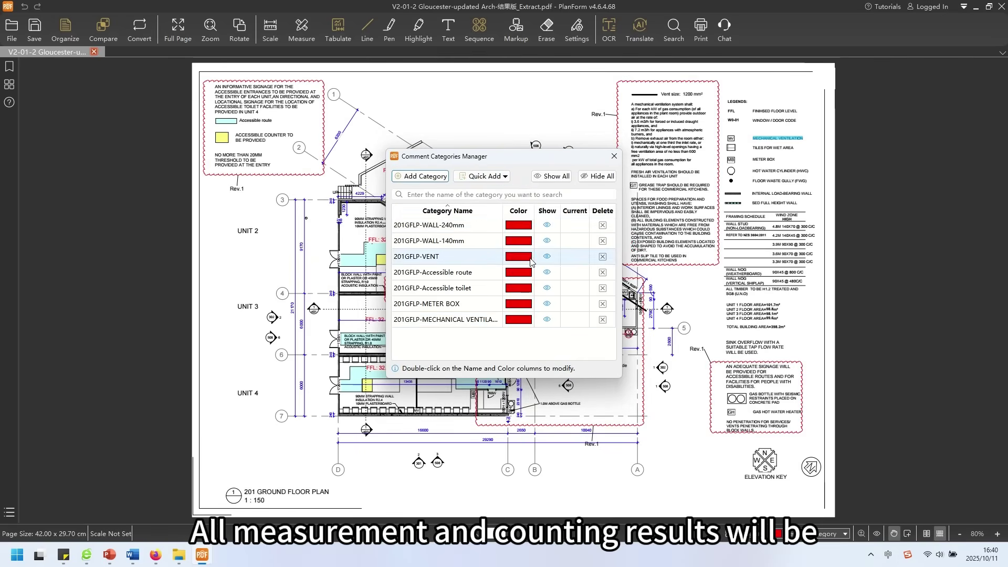
left_click(519, 272)
double_click(518, 272)
left_click(520, 291)
double_click(520, 289)
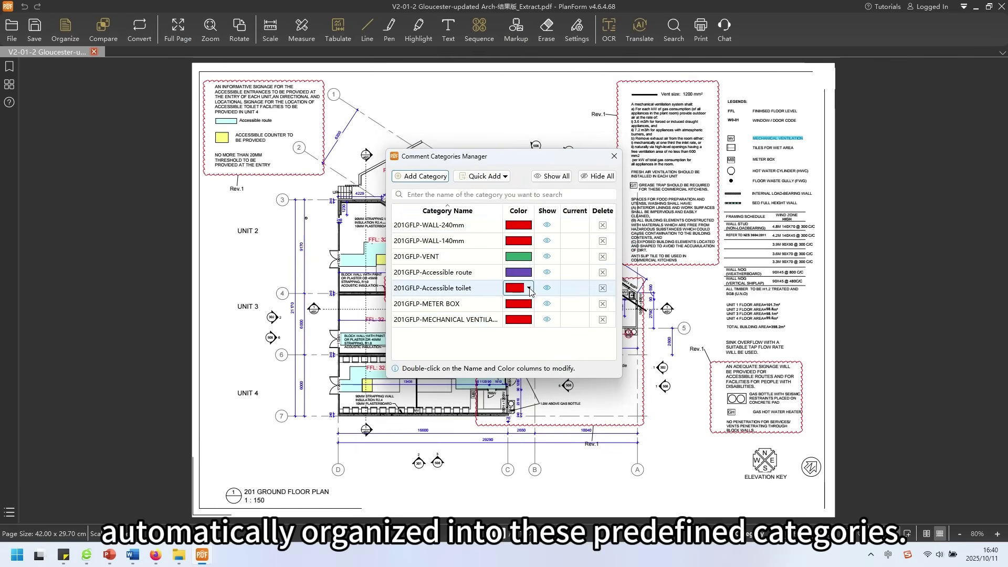
left_click(516, 308)
left_click(530, 307)
left_click(515, 348)
double_click(518, 319)
left_click(614, 157)
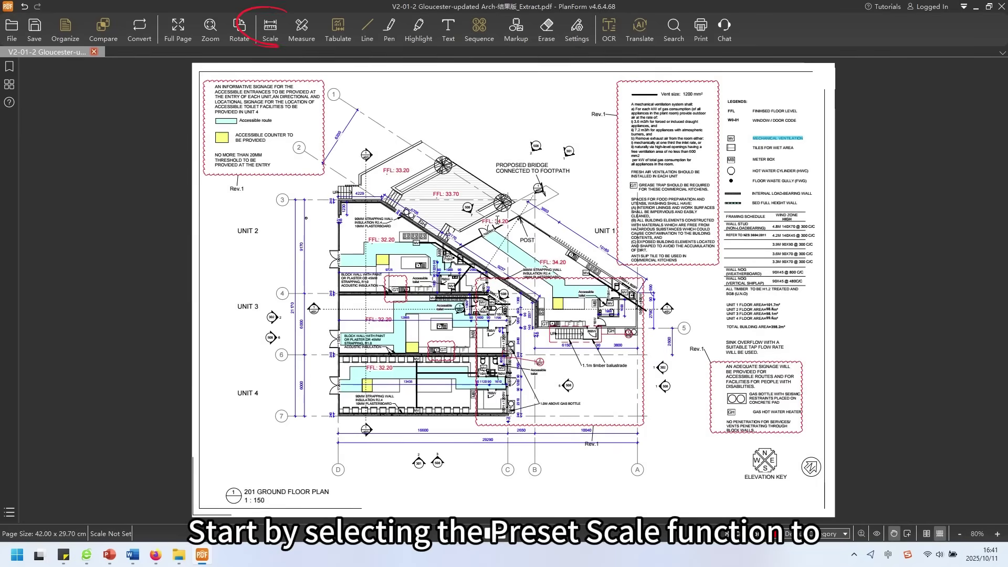
Step: Apply the 1:150 preset scale to the floor plan page
left_click(271, 31)
left_click(285, 66)
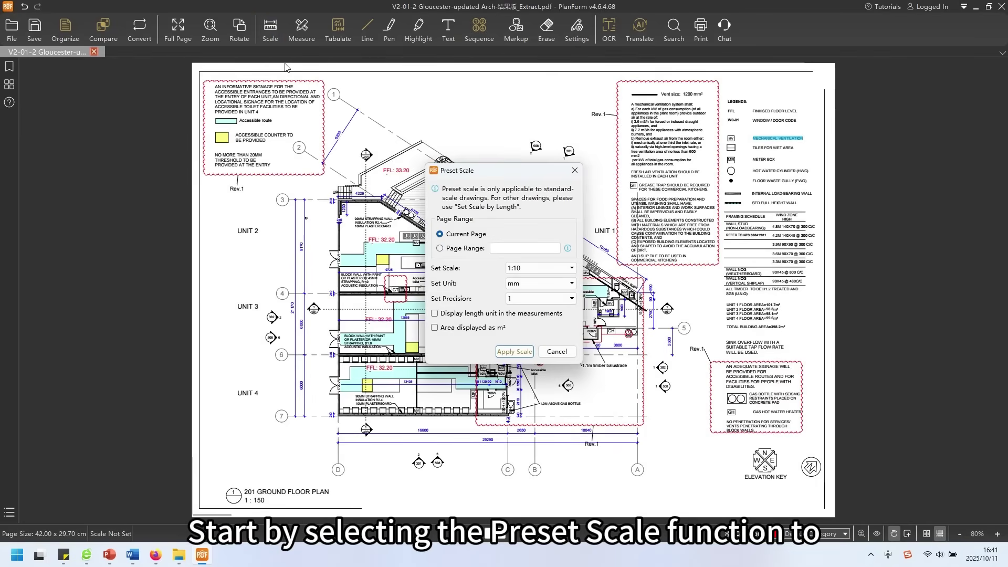
left_click(551, 274)
left_click(528, 344)
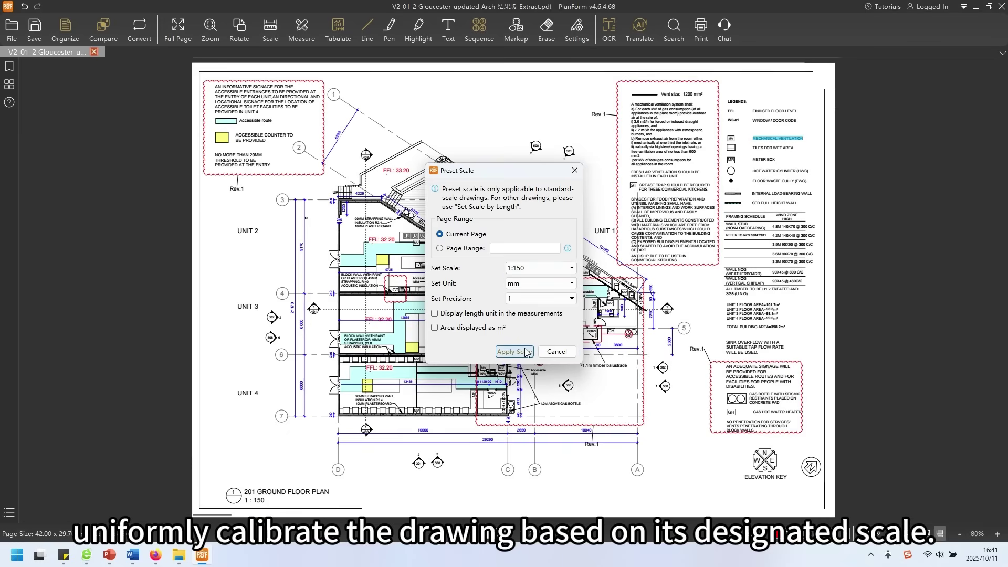
left_click(526, 352)
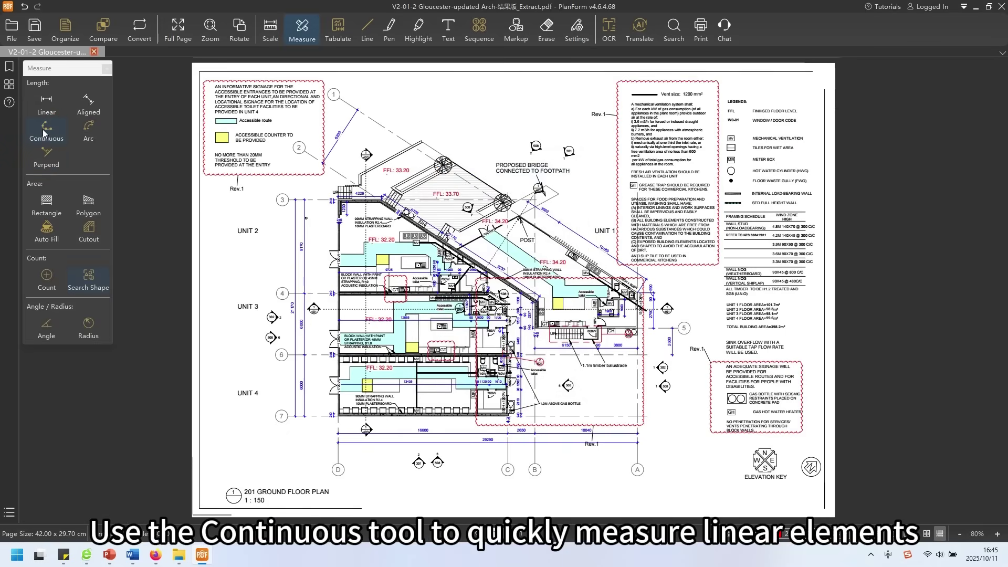
Step: Measure wall runs as continuous lengths and show the recorded measurements list
left_click(45, 132)
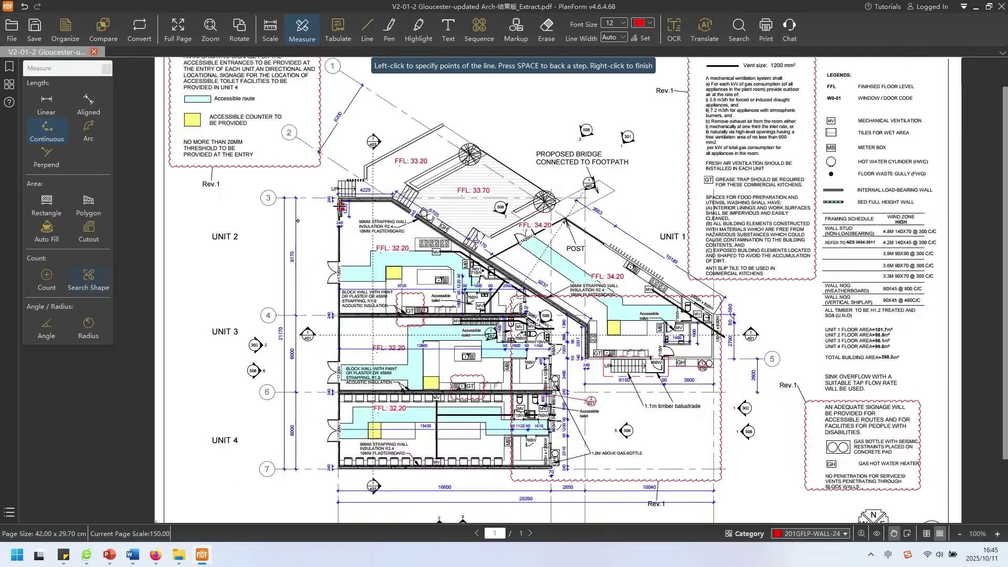
scroll(340, 209, "up", 3)
left_click(300, 177)
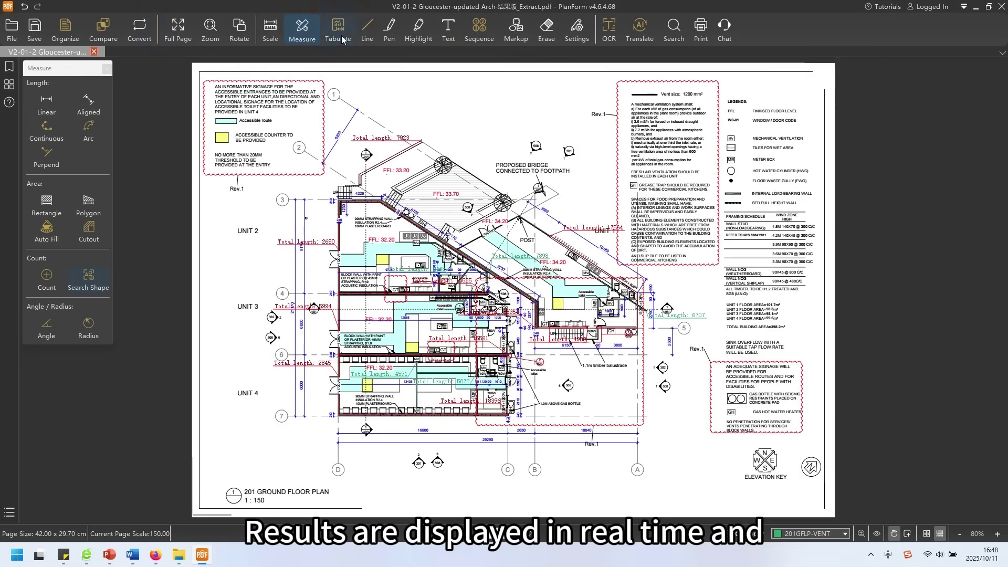
left_click(342, 39)
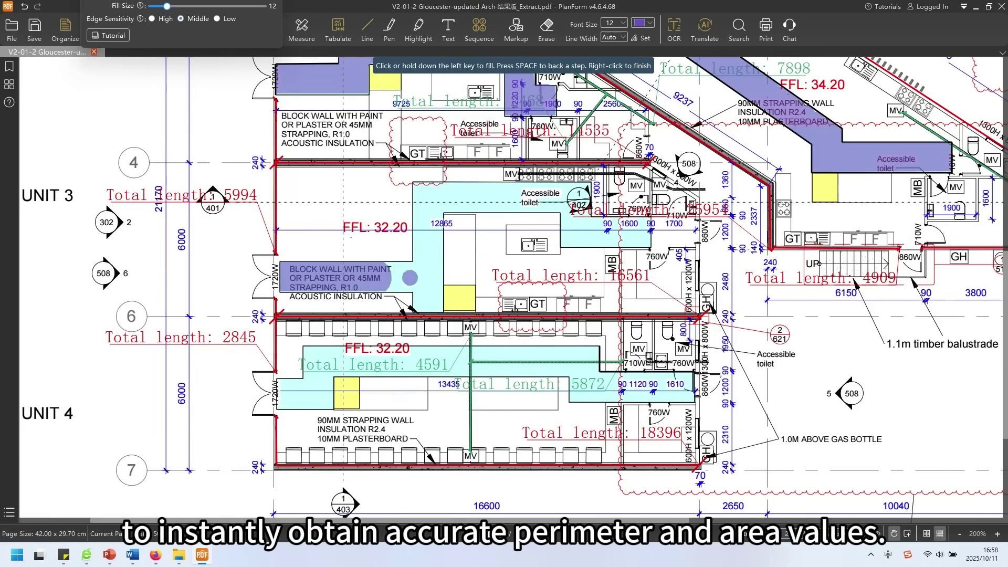
Step: Fill the Unit 3 and Unit 4 accessible-route areas in purple, then view the full page
left_click_drag(410, 278, 513, 198)
mouse_move(300, 398)
left_mouse_down()
mouse_move(424, 364)
mouse_move(677, 390)
left_mouse_up()
right_click(677, 390)
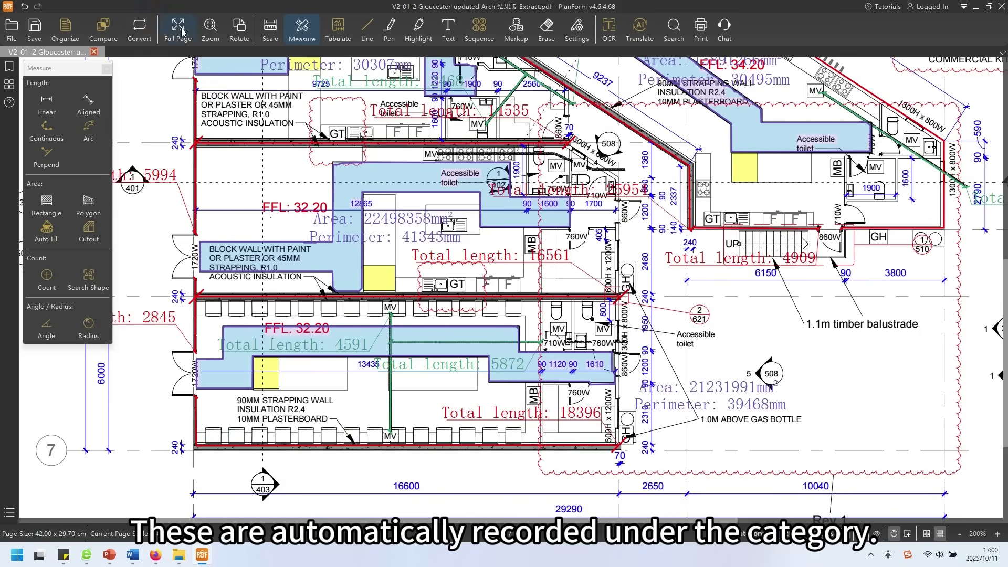
left_click(184, 32)
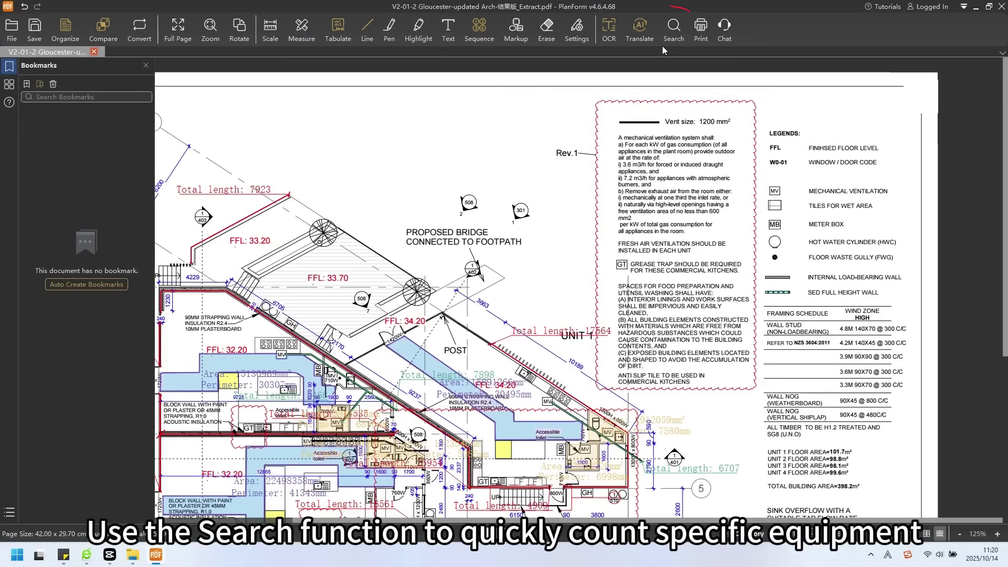
Step: Search the drawing for MB and mark only the meter-box results as counts
left_click(673, 27)
left_click(693, 49)
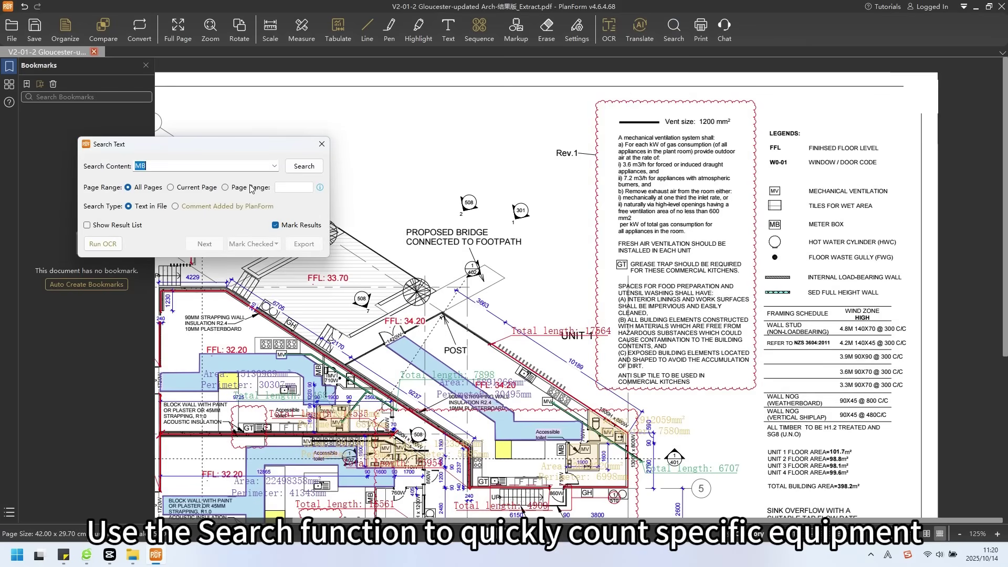
left_click(305, 166)
left_click(92, 351)
left_click(92, 321)
left_click(92, 352)
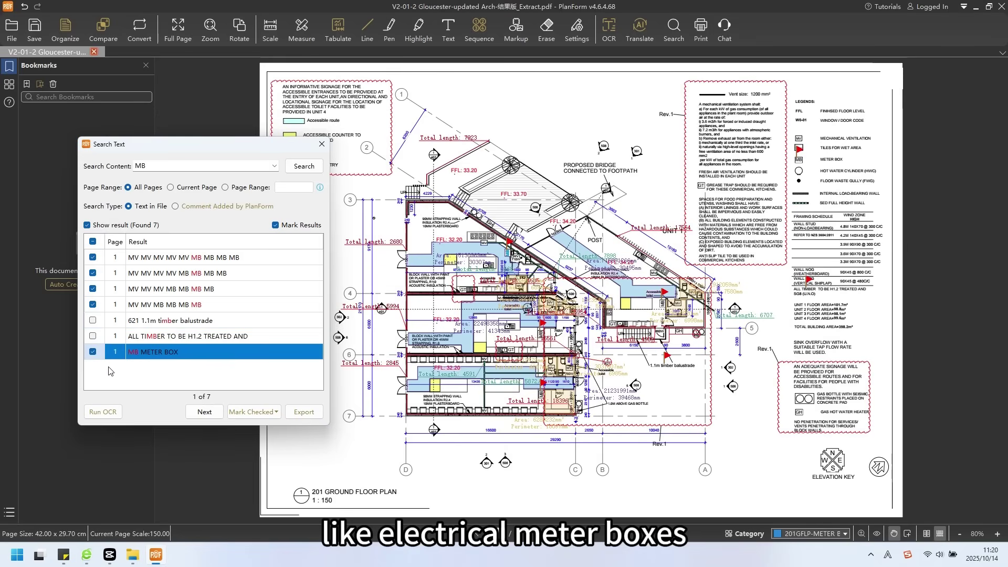
left_click(266, 412)
left_click(261, 316)
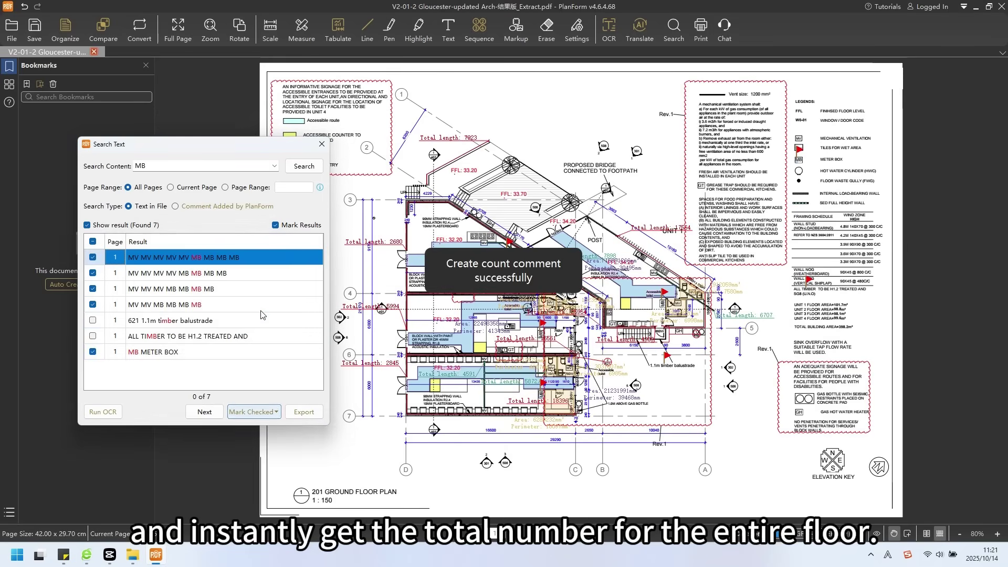
left_click(320, 144)
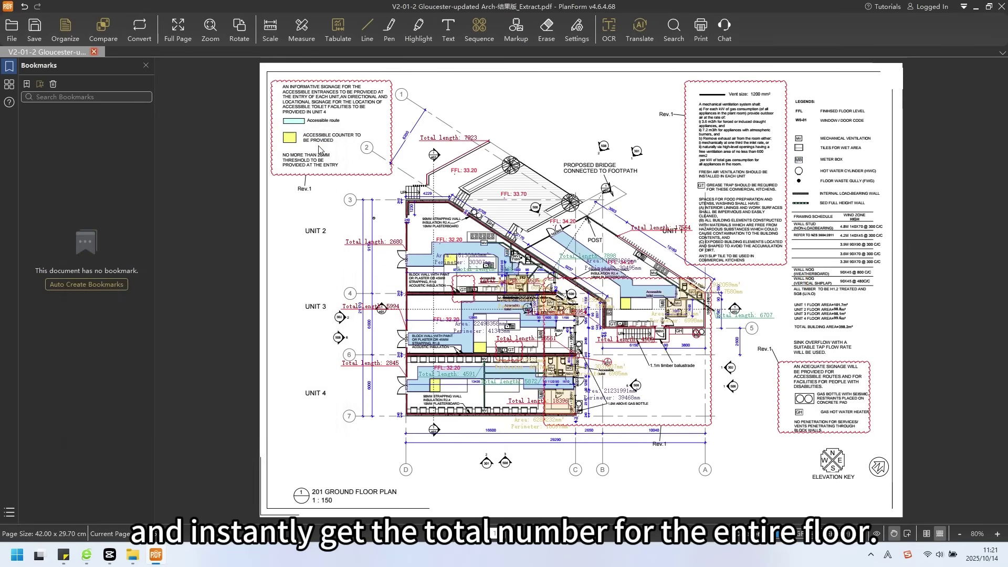
Step: Review the mechanical ventilation and meter box counts in the Comment List and open Excel export settings
left_click(338, 30)
left_click(6, 445)
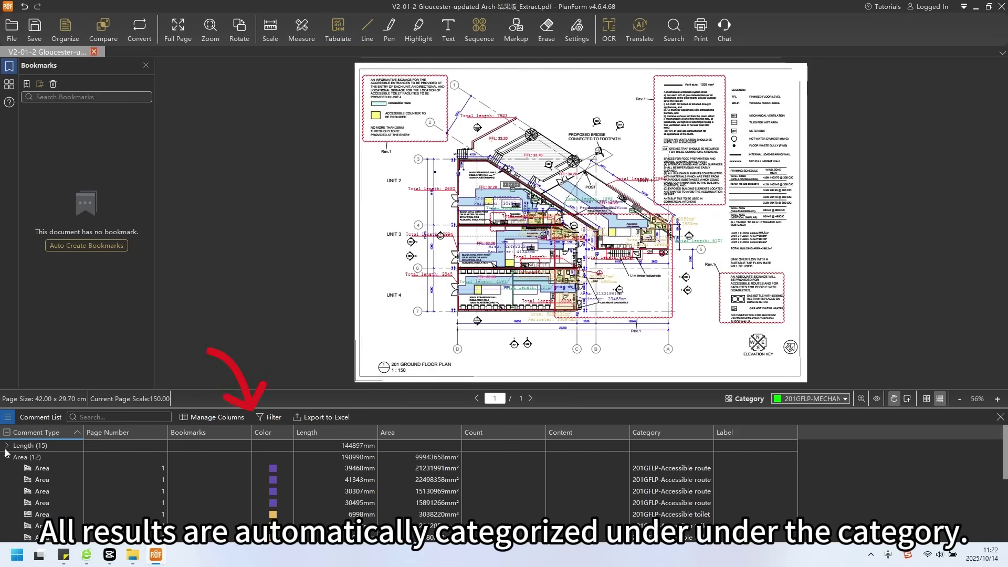
left_click(350, 478)
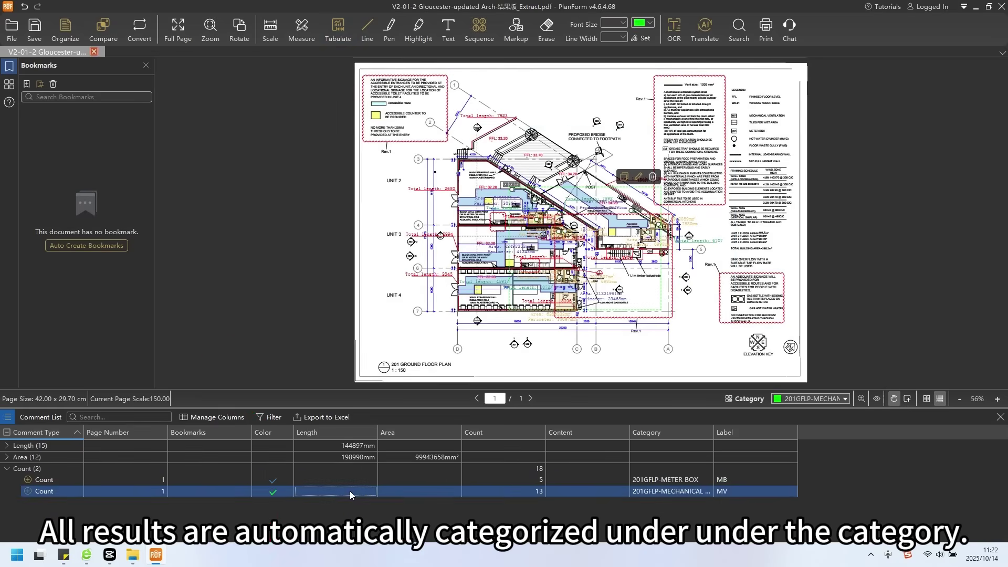
left_click(350, 490)
left_click(337, 419)
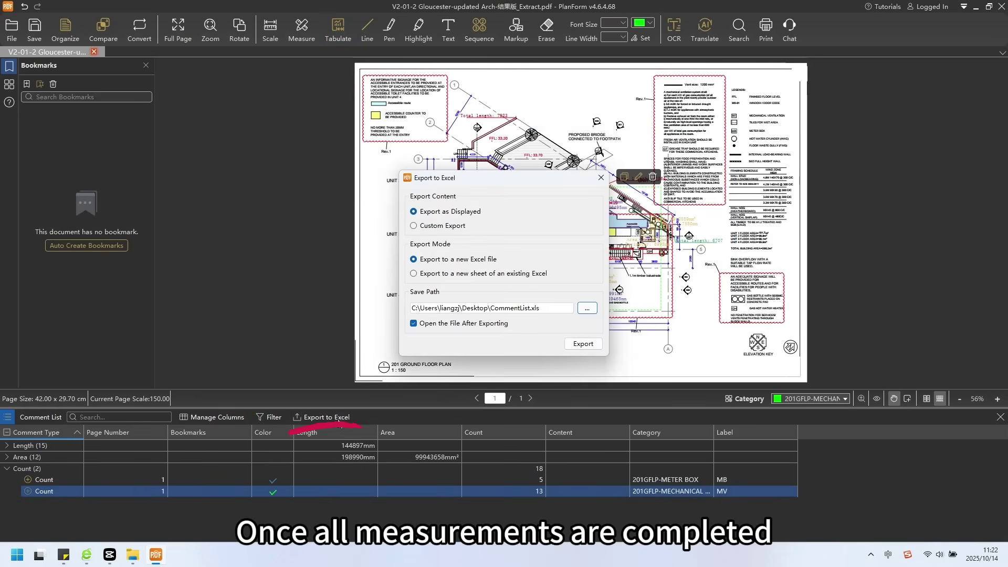
Step: Export all takeoffs to a new CommentList Excel workbook and open it
left_click(582, 345)
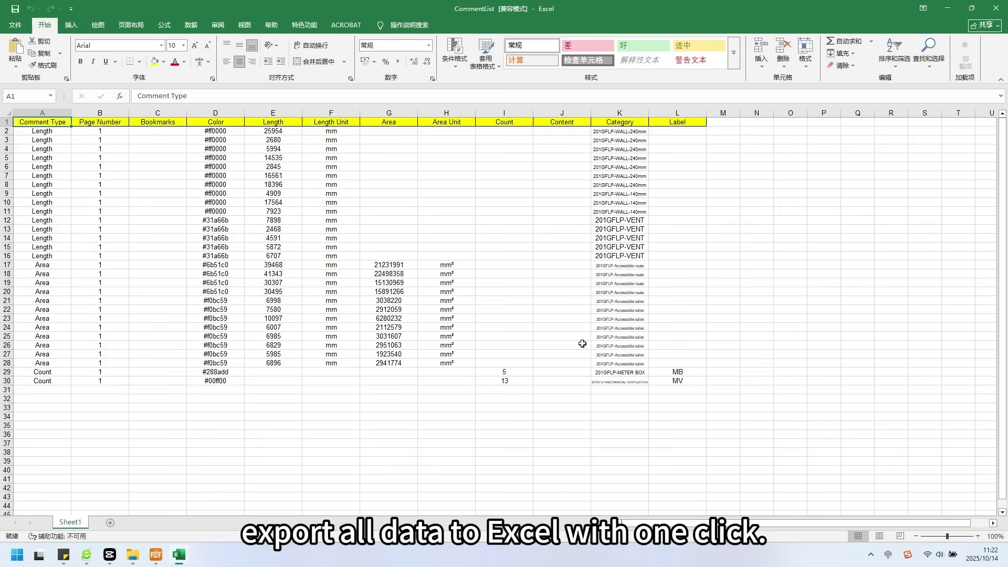